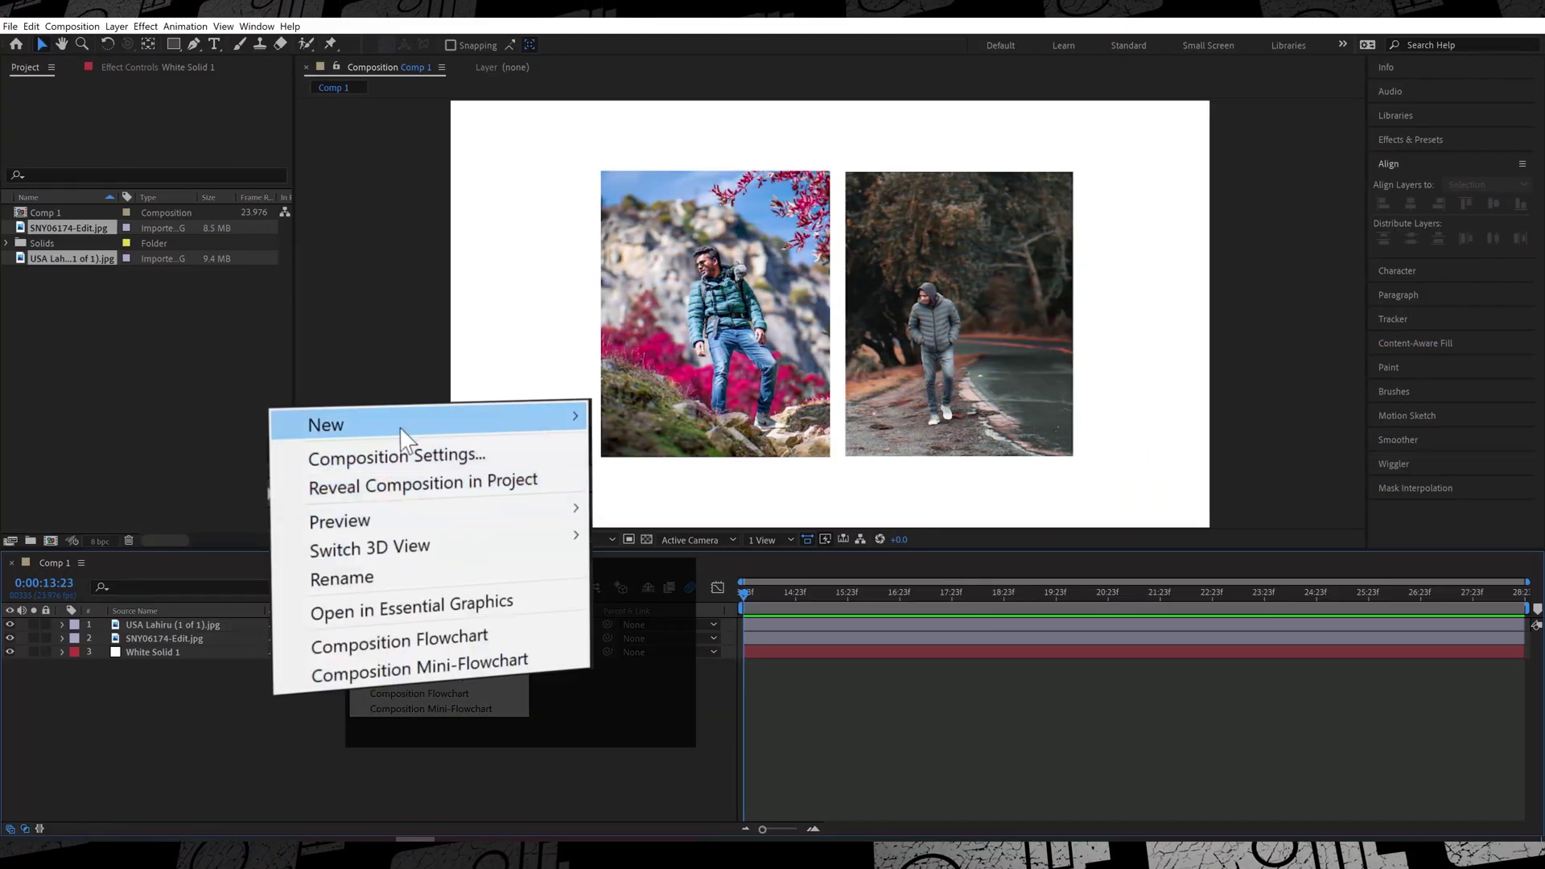
Step: Add Camera 1 to Comp 1 as a two-node camera with the 50mm preset
{"action": "mouse_move", "coordinate": [403, 576]}
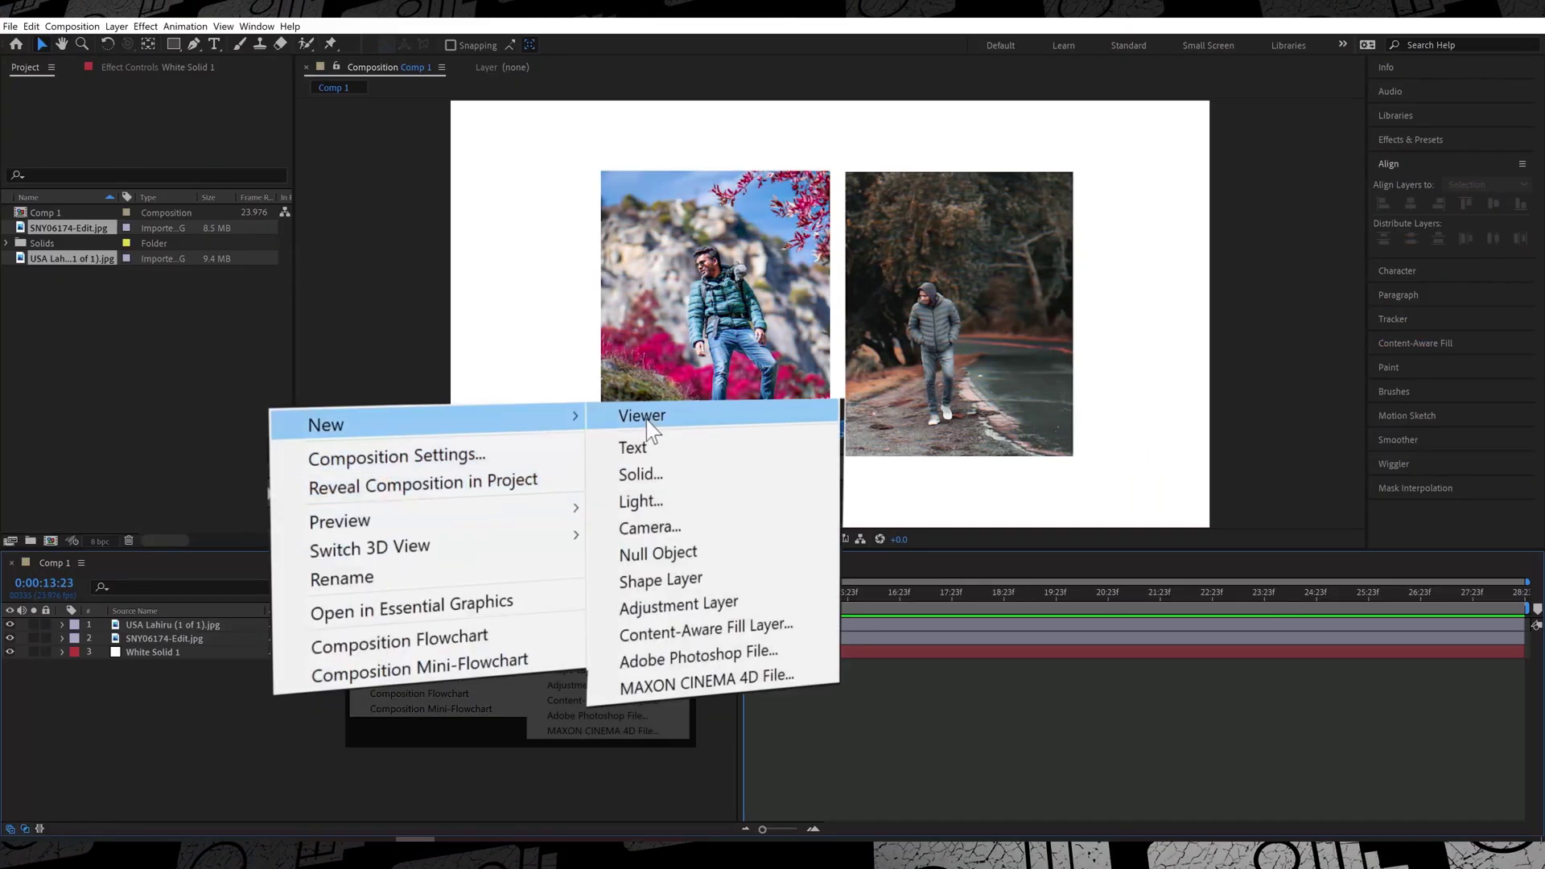
{"action": "left_click", "coordinate": [564, 639]}
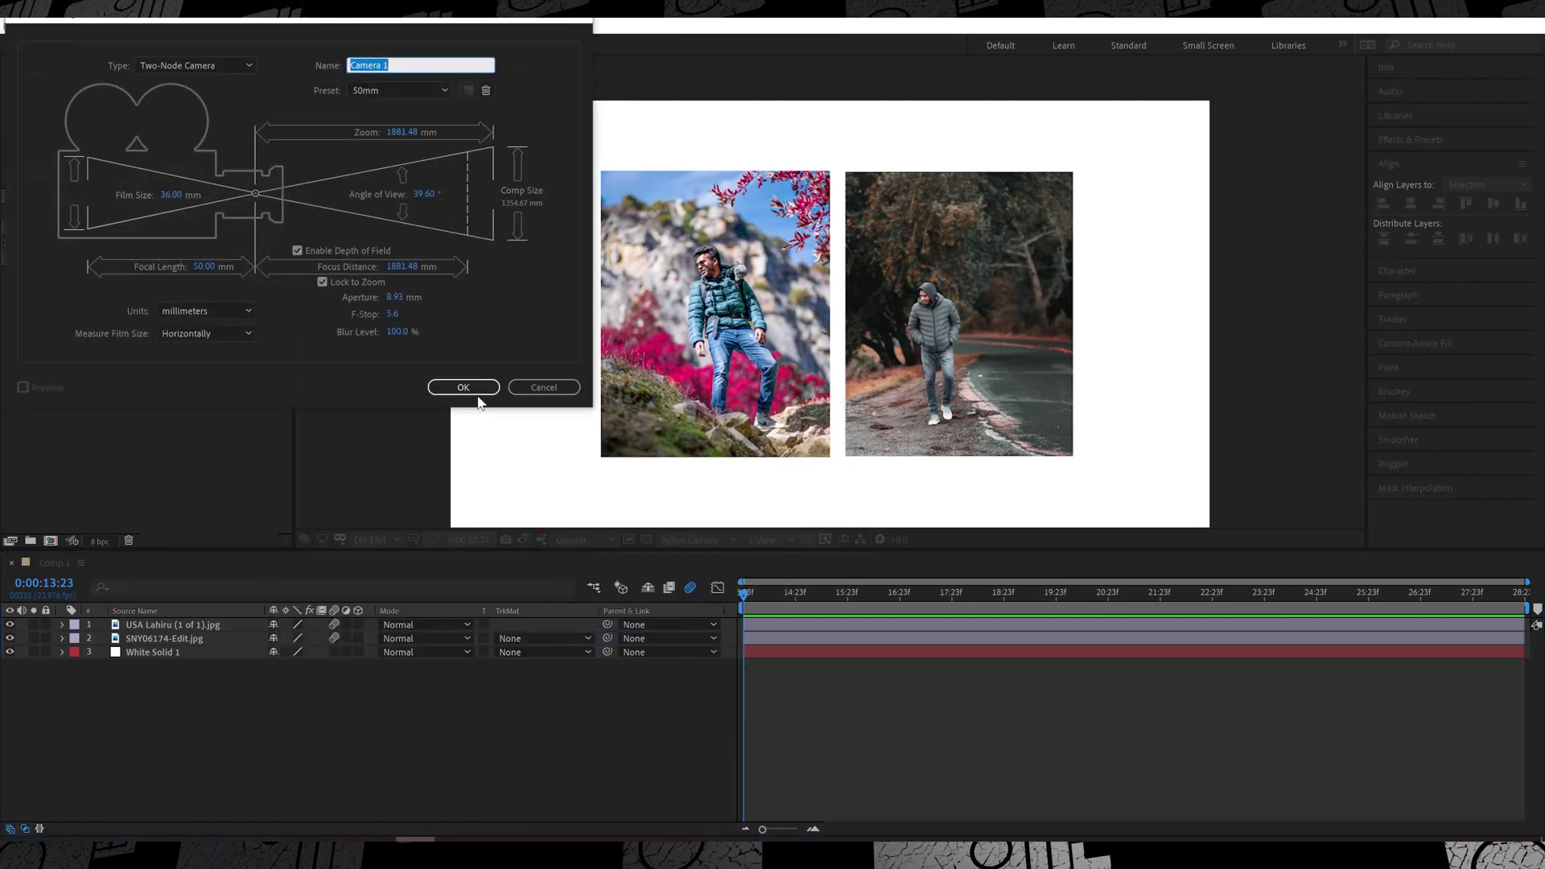
{"action": "left_click", "coordinate": [478, 397]}
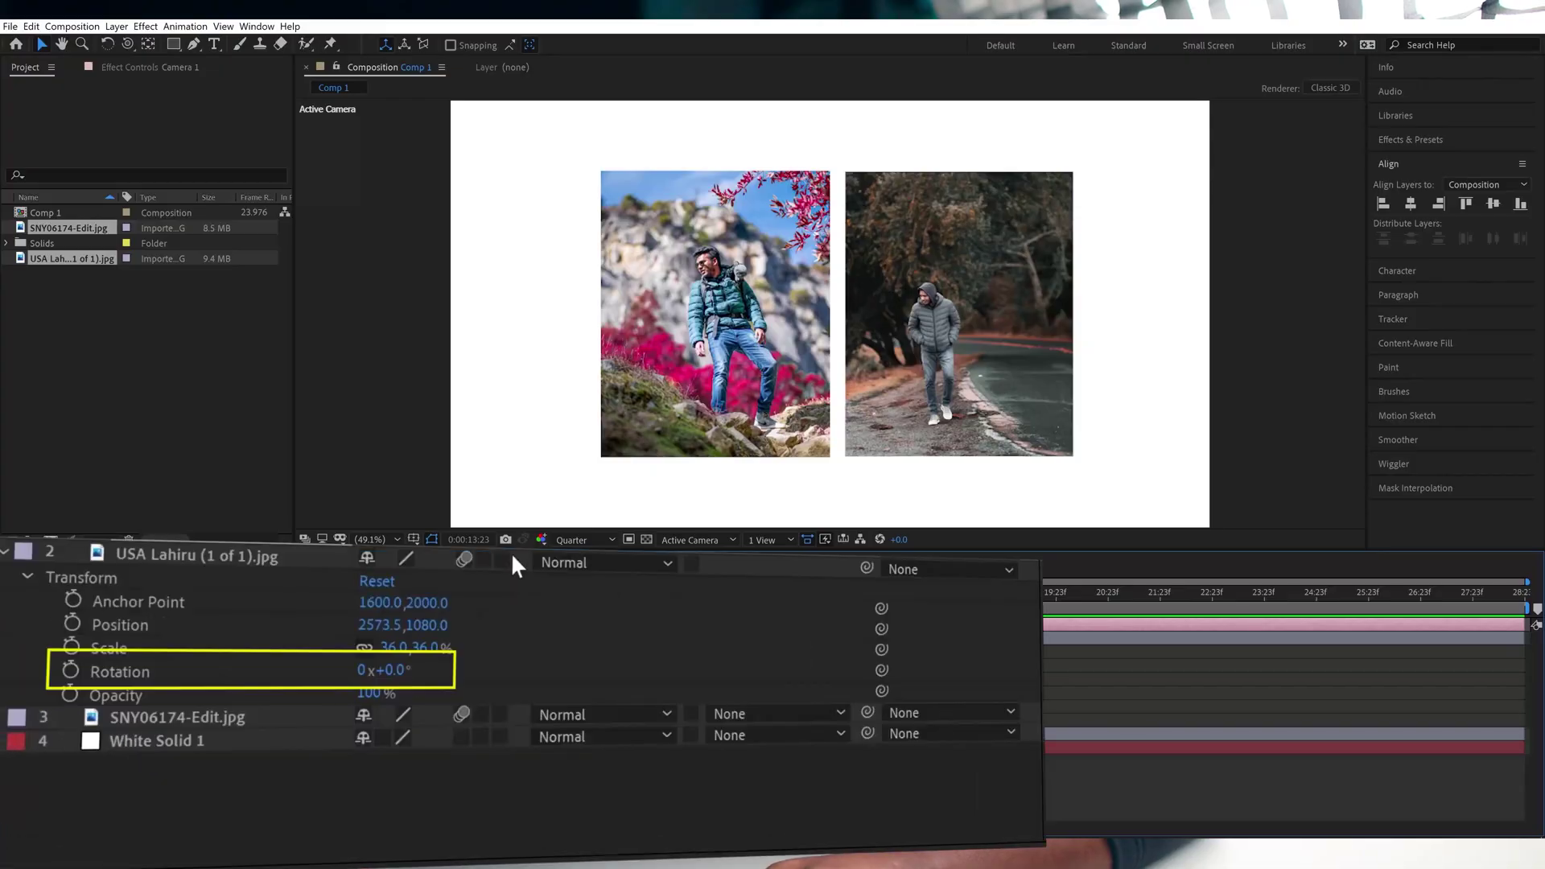
Step: Turn on the 3D Layer switch for the road photo and the SNY06174-Edit photo
{"action": "left_click", "coordinate": [502, 561]}
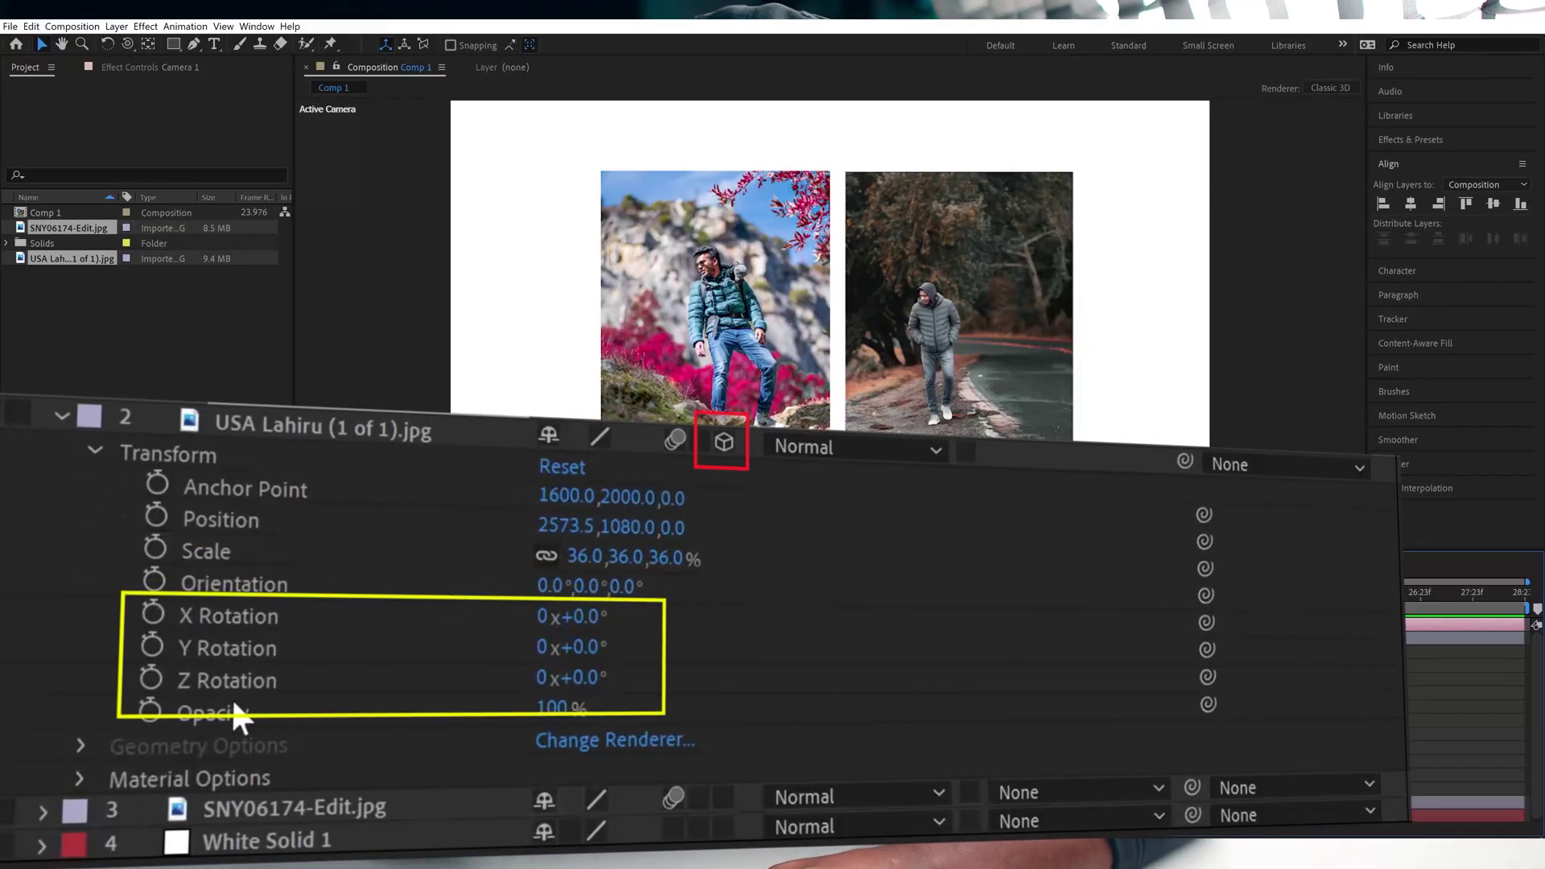
{"action": "left_click", "coordinate": [719, 797]}
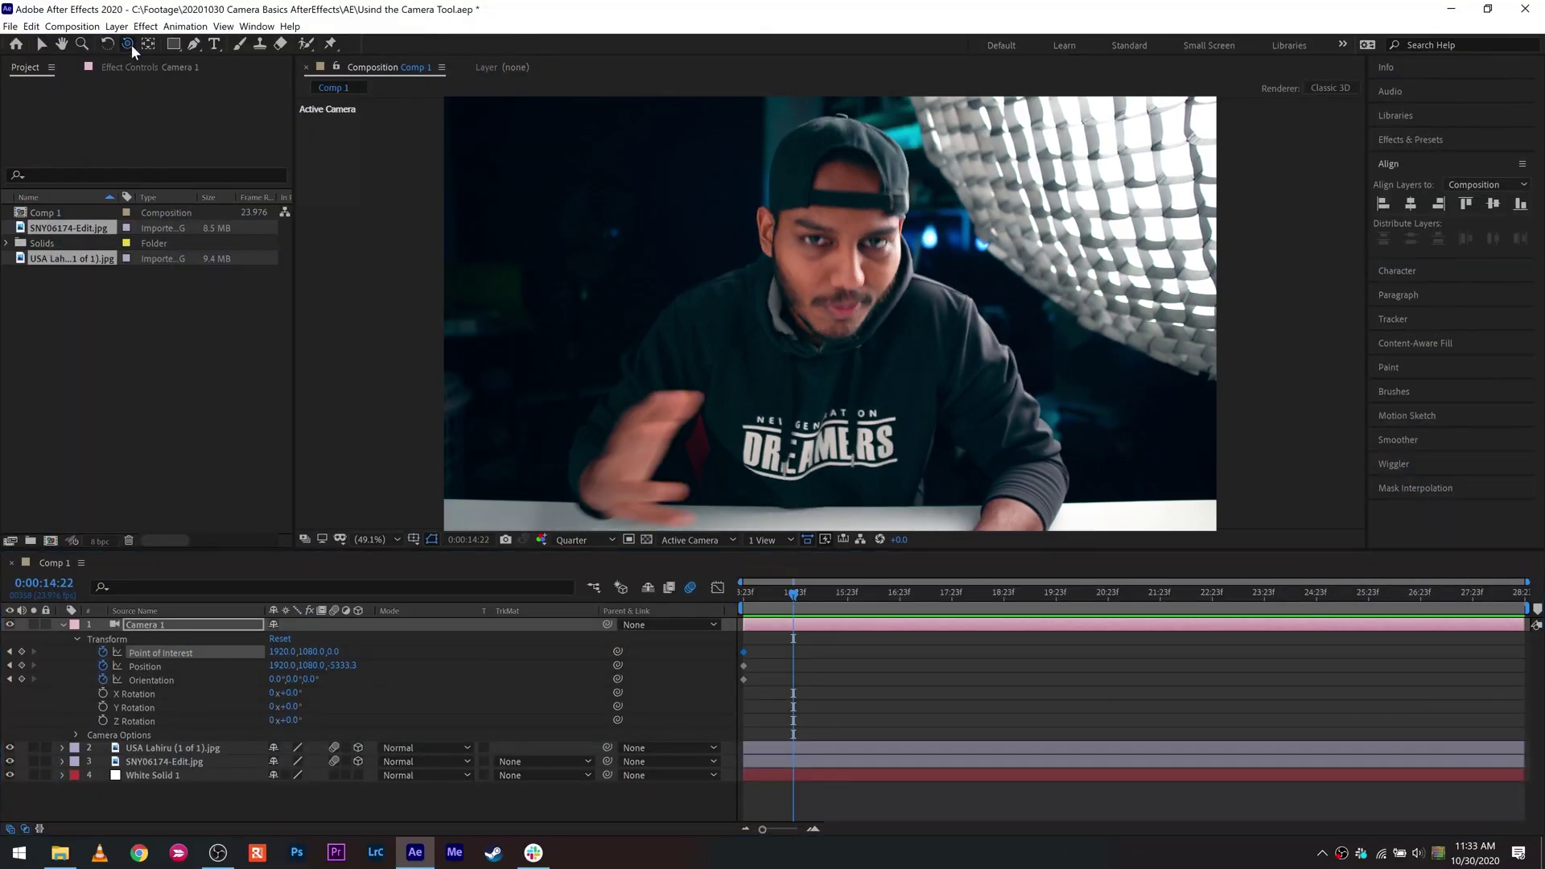
Step: Select the Orbit Camera Tool from the camera tool flyout
{"action": "left_click", "coordinate": [128, 43]}
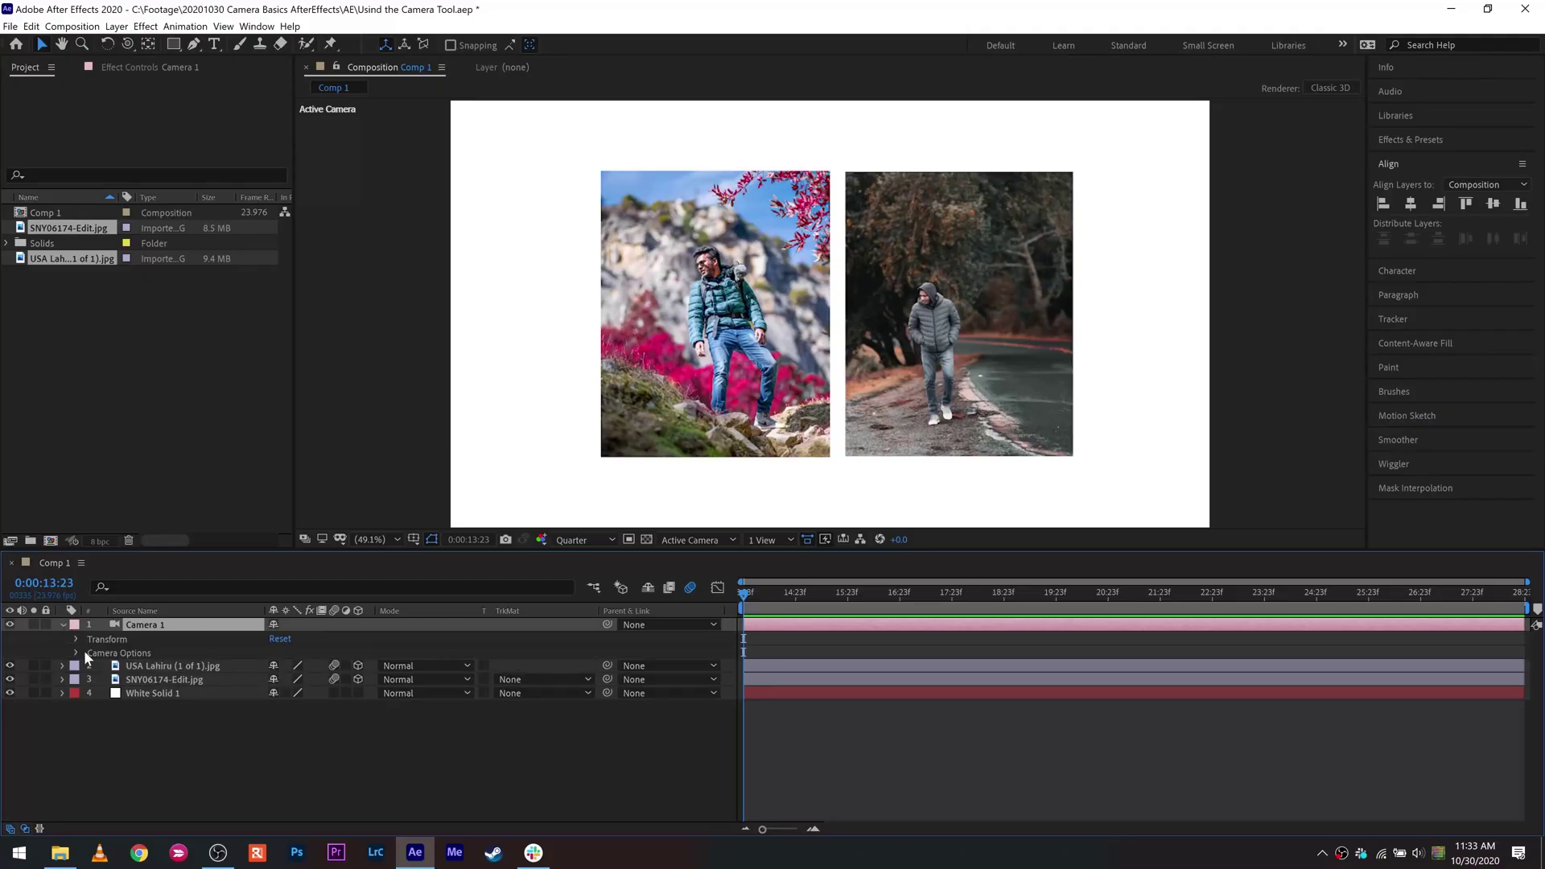
Step: Expand Camera 1's Transform properties and move to 0:00:14:22 with the Orbit Camera Tool active
{"action": "left_click", "coordinate": [79, 646]}
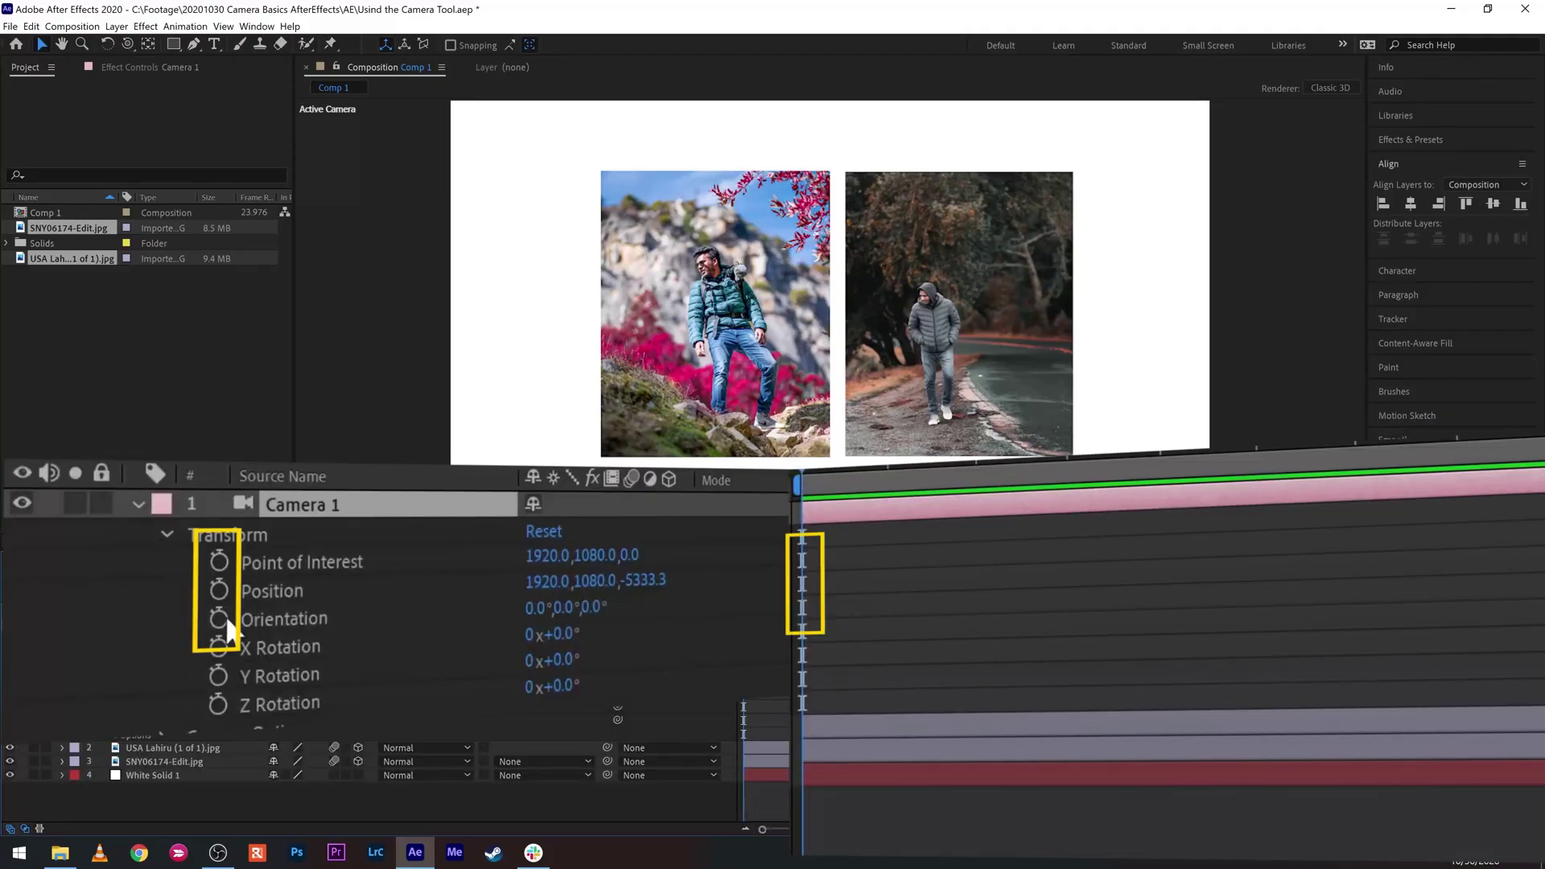
{"action": "left_click_drag", "start_coordinate": [749, 594], "coordinate": [793, 596]}
{"action": "left_click_drag", "start_coordinate": [127, 44], "coordinate": [195, 63]}
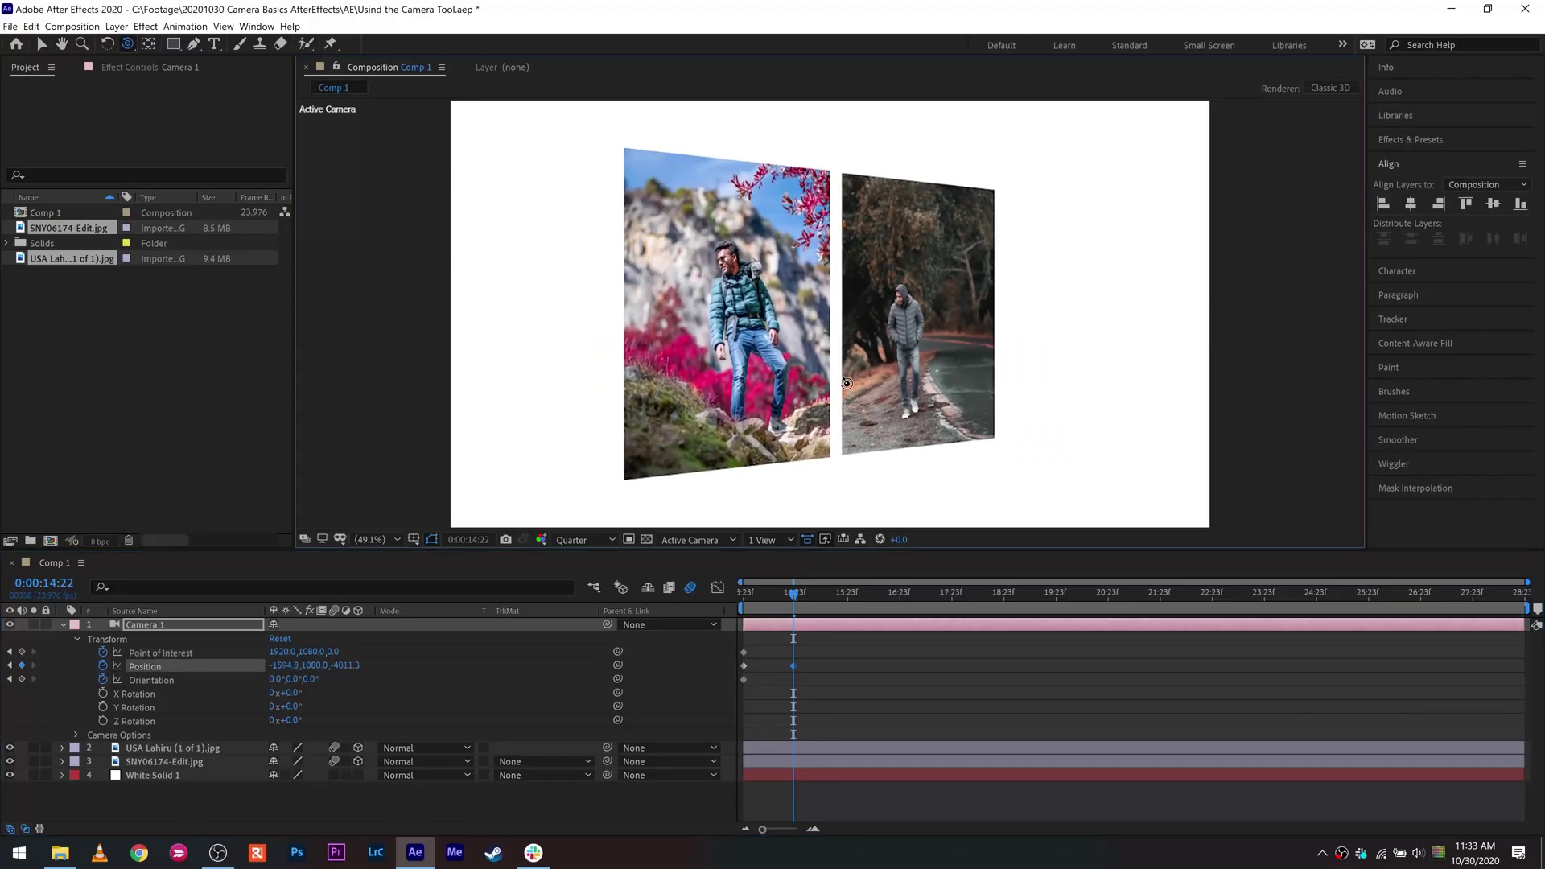
Step: Shift the camera across the photos, dolly closer, then orbit to a new angle at 0:00:15:17
{"action": "right_click", "coordinate": [747, 288]}
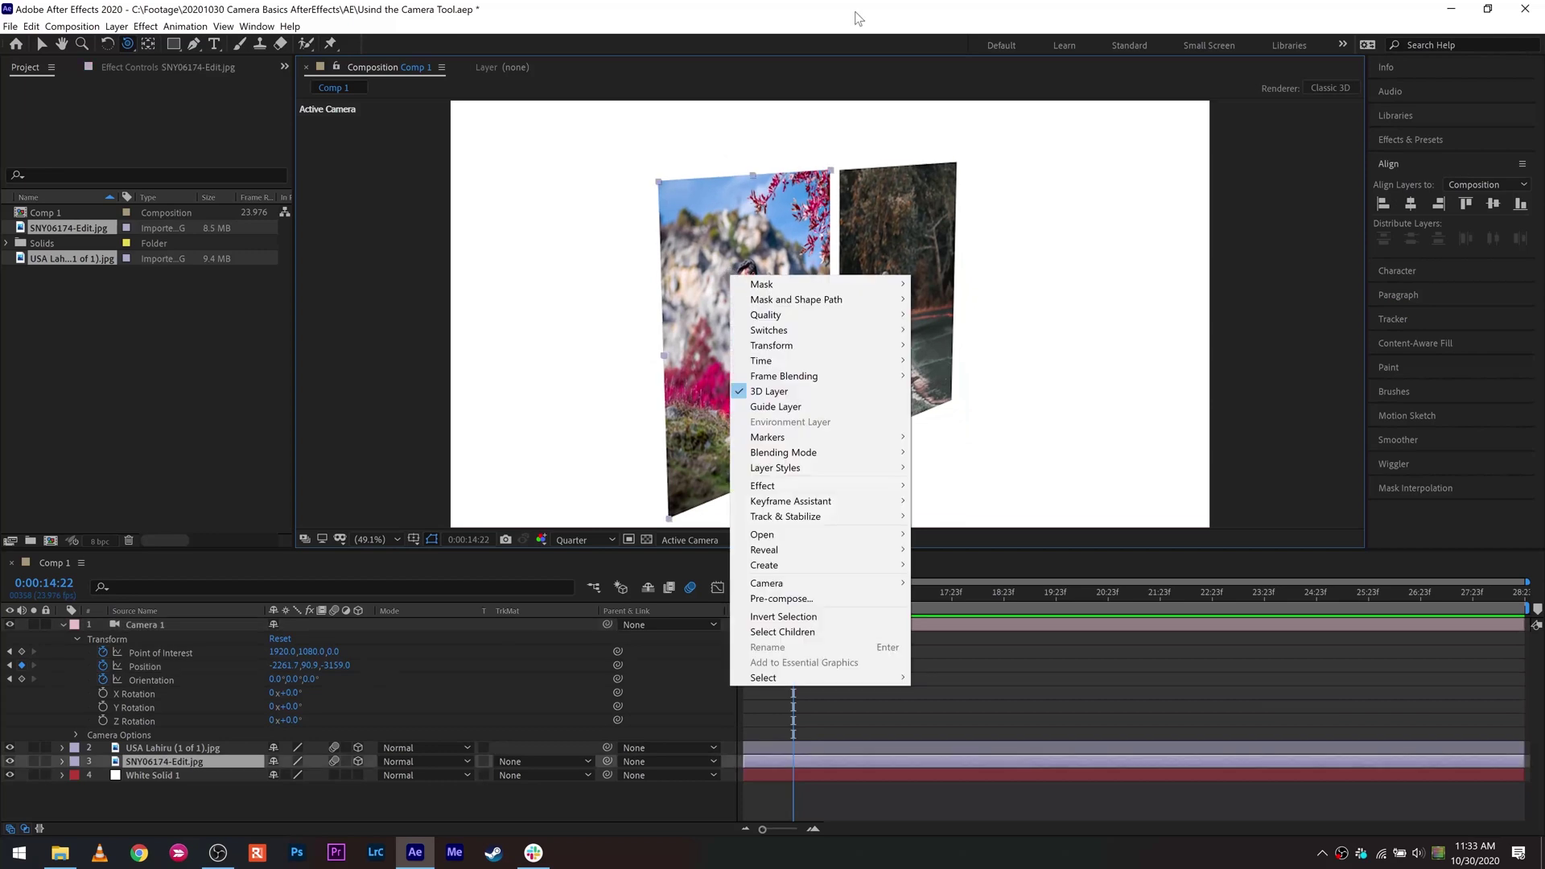
{"action": "key", "text": "Escape"}
{"action": "left_click_drag", "start_coordinate": [716, 260], "coordinate": [708, 204]}
{"action": "left_click_drag", "start_coordinate": [682, 95], "coordinate": [757, 283]}
{"action": "key", "text": "c"}
{"action": "left_click", "coordinate": [835, 593]}
{"action": "key", "text": "c"}
{"action": "left_click_drag", "start_coordinate": [810, 415], "coordinate": [808, 345]}
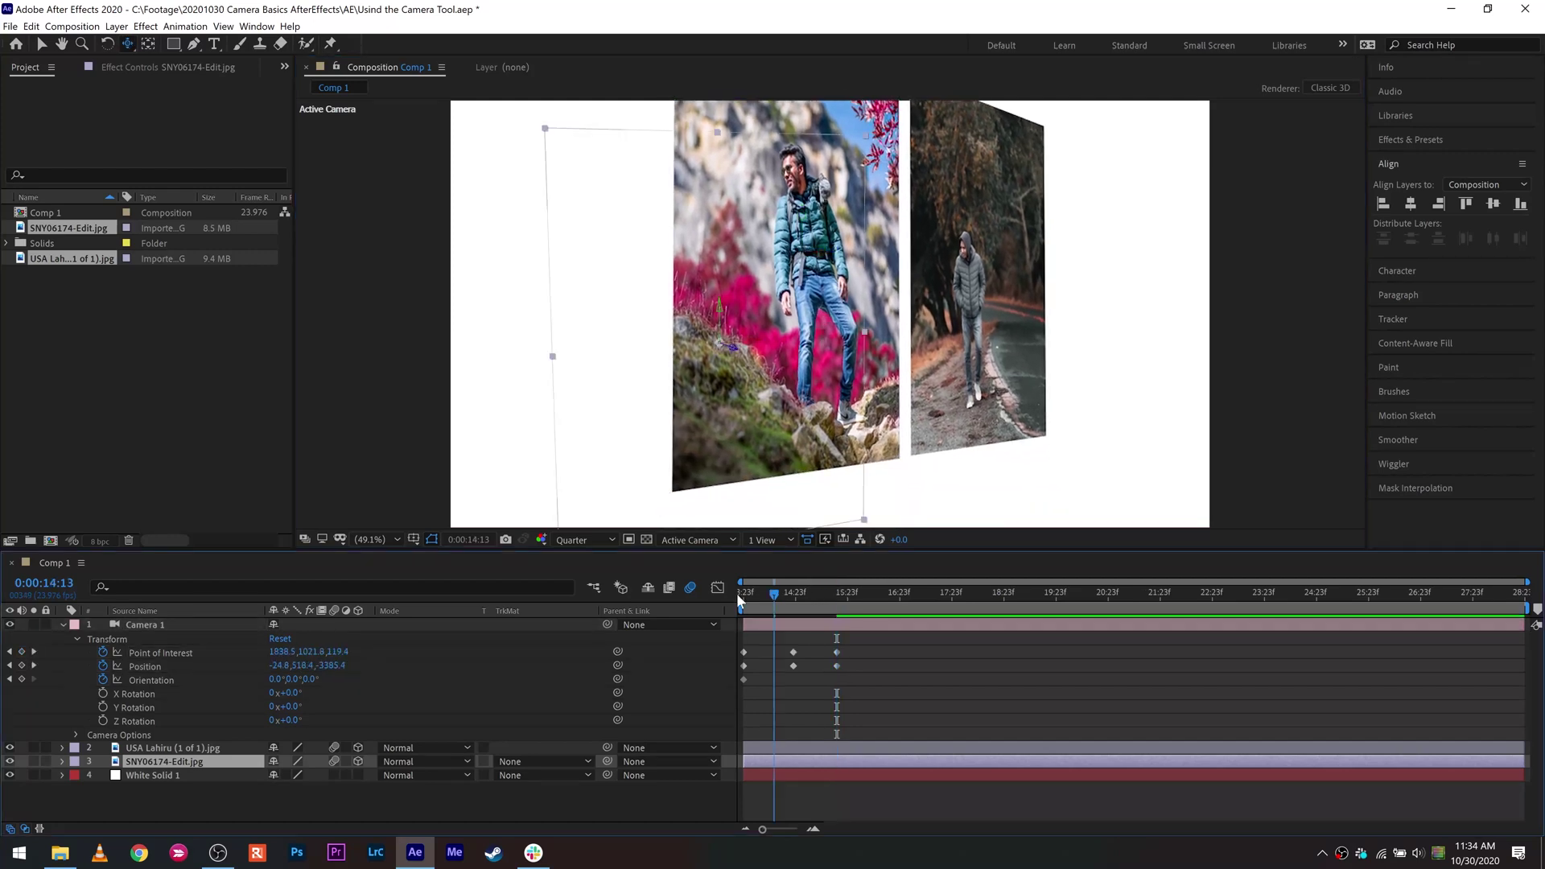
Step: Preview the camera move from the start, then orbit and pan so the photos enlarge and slide left
{"action": "key", "text": "Home"}
{"action": "key", "text": "space"}
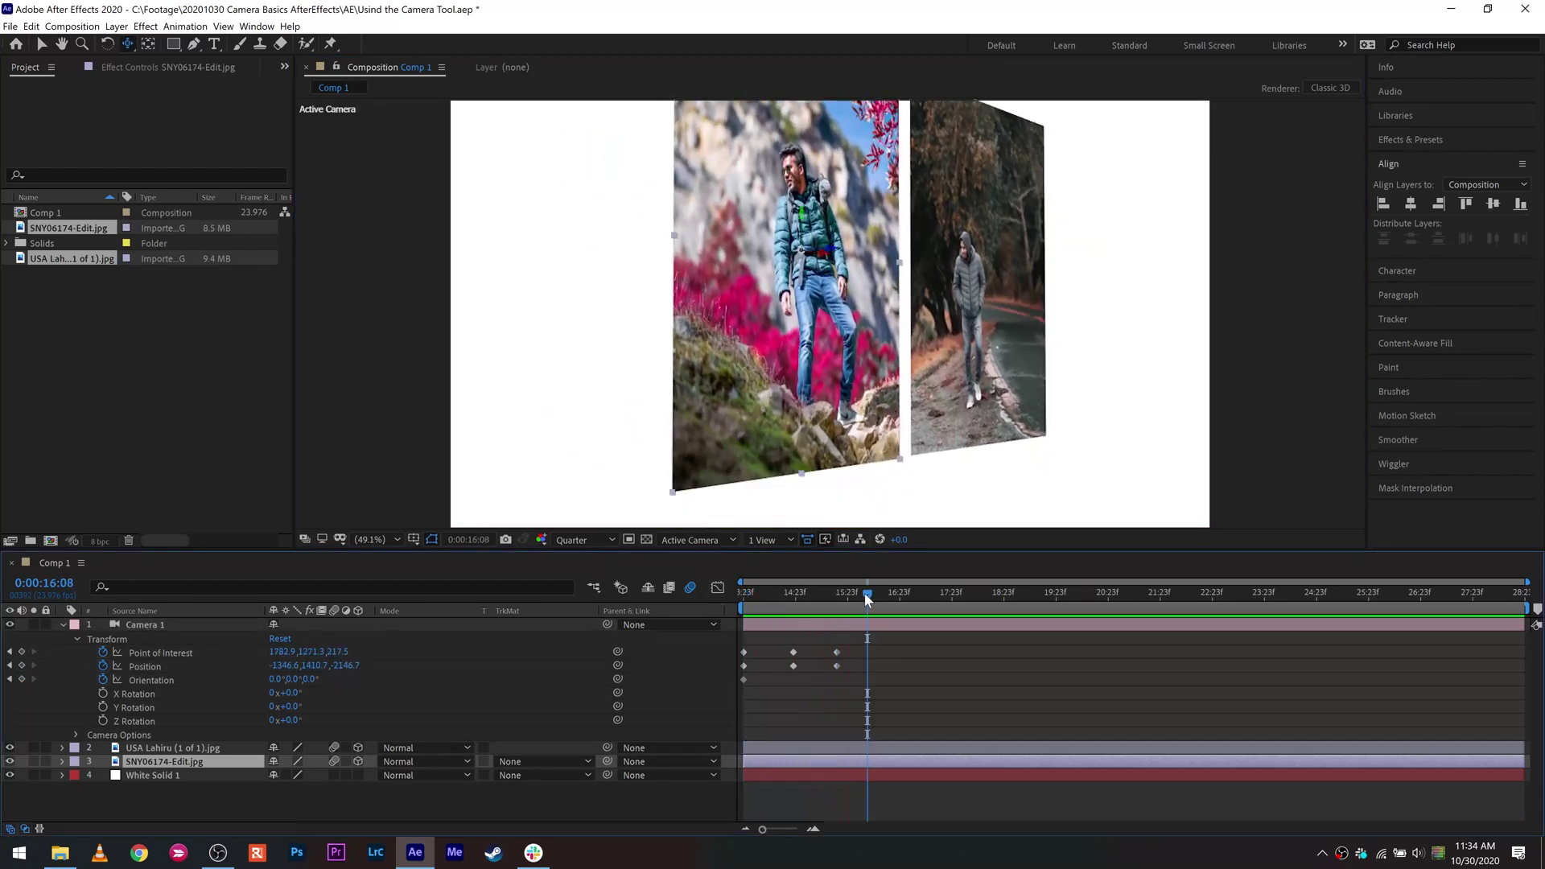
{"action": "left_click_drag", "start_coordinate": [918, 391], "coordinate": [870, 402]}
{"action": "left_click_drag", "start_coordinate": [931, 319], "coordinate": [825, 308]}
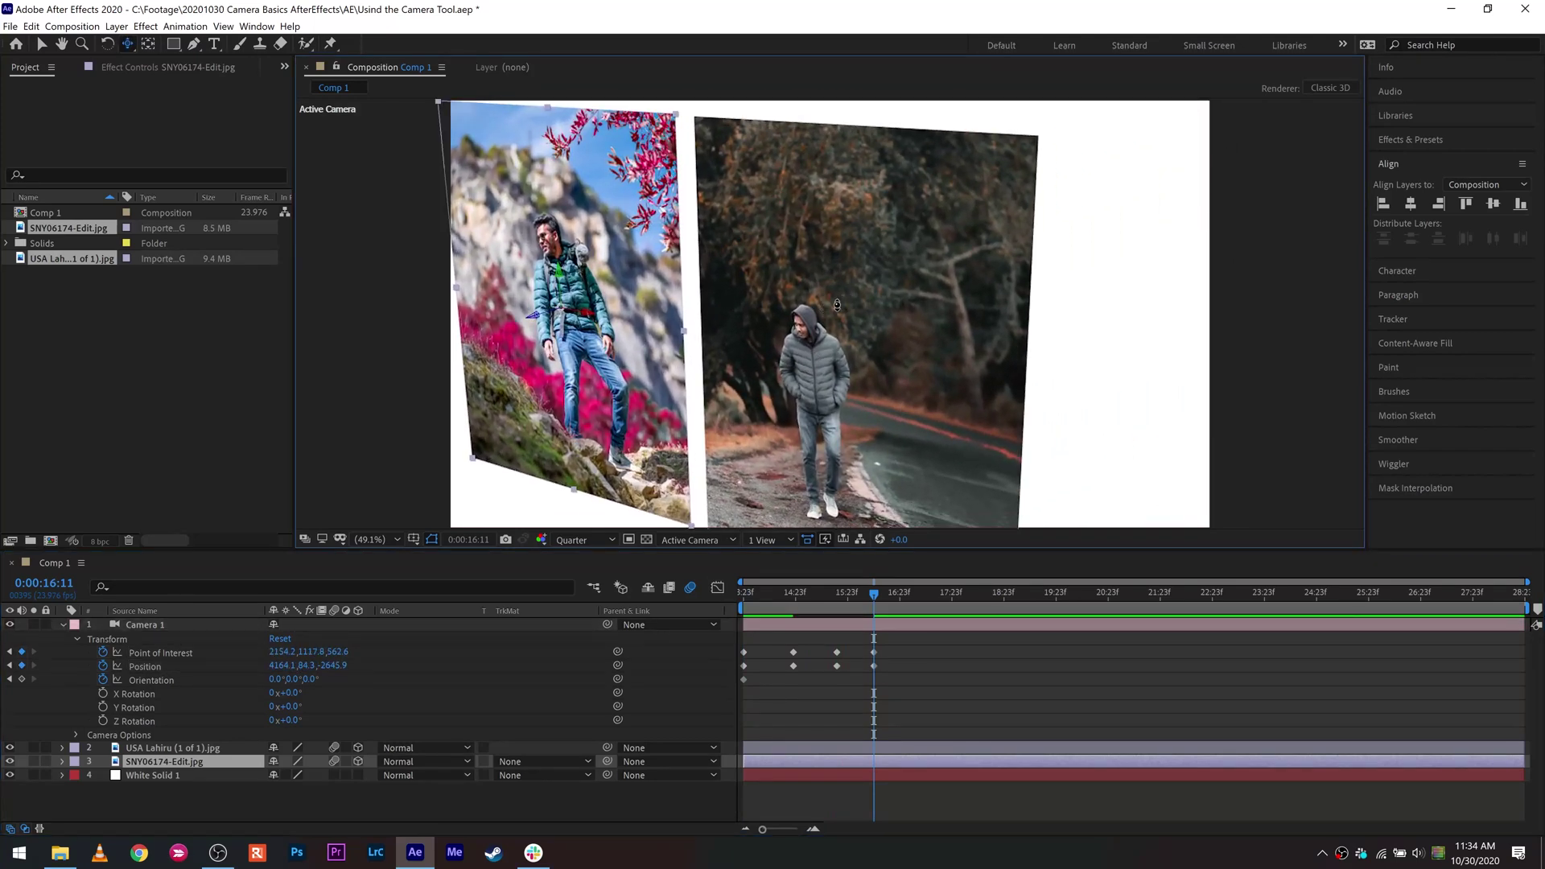
Step: Pull the camera back, orbit it upward to tilt the photos, and replay the animation
{"action": "right_click", "coordinate": [900, 294]}
{"action": "key", "text": "Escape"}
{"action": "scroll", "coordinate": [892, 339], "scroll_direction": "down", "scroll_amount": 3}
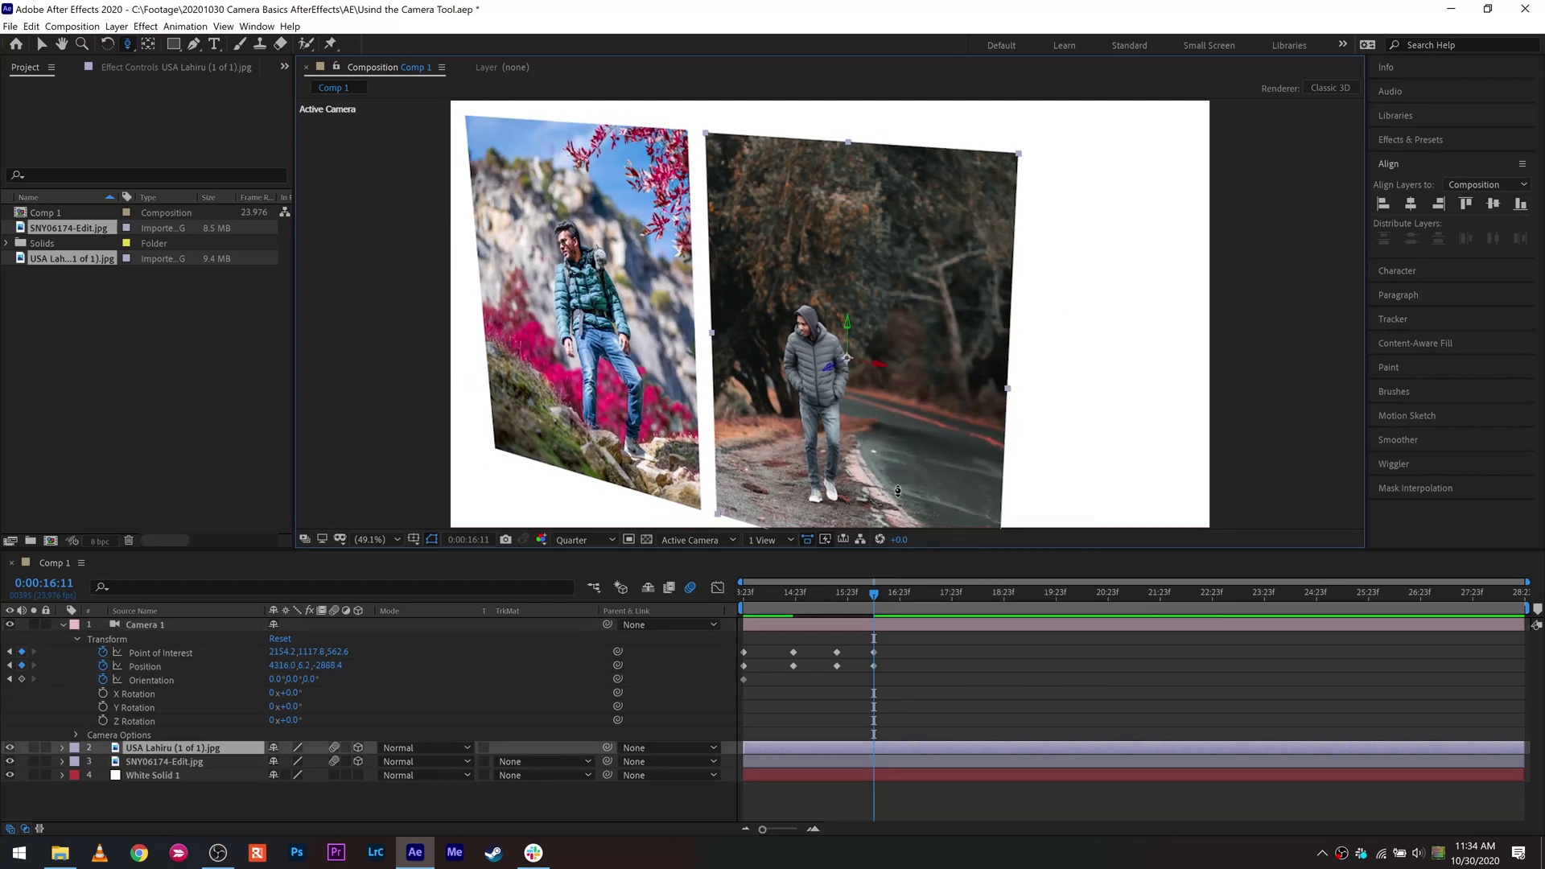
{"action": "left_click_drag", "start_coordinate": [953, 352], "coordinate": [926, 311]}
{"action": "key", "text": "c"}
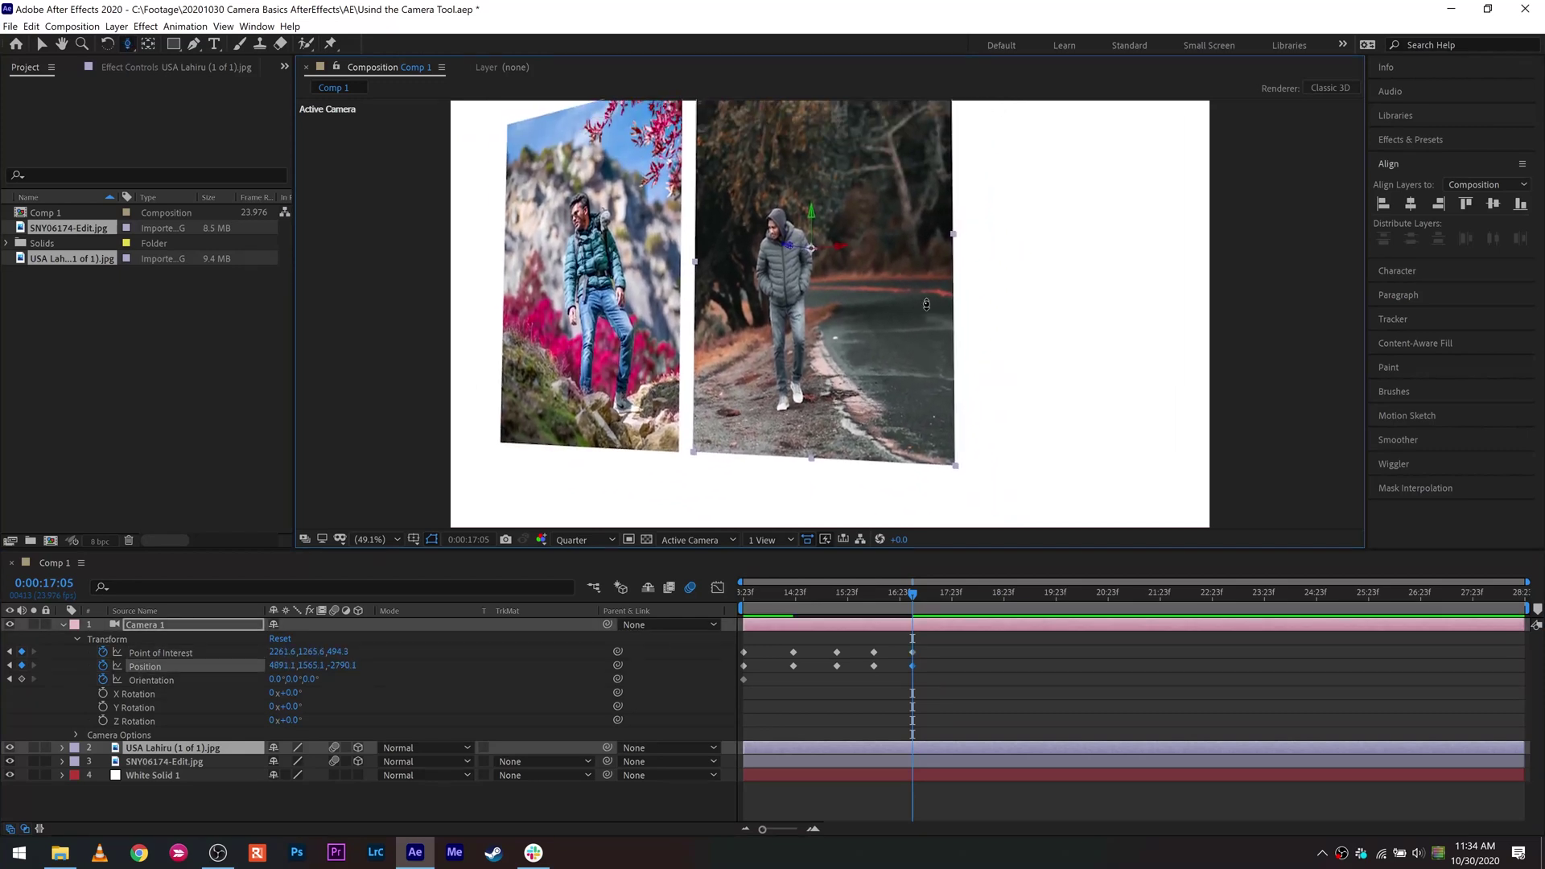
{"action": "key", "text": "space"}
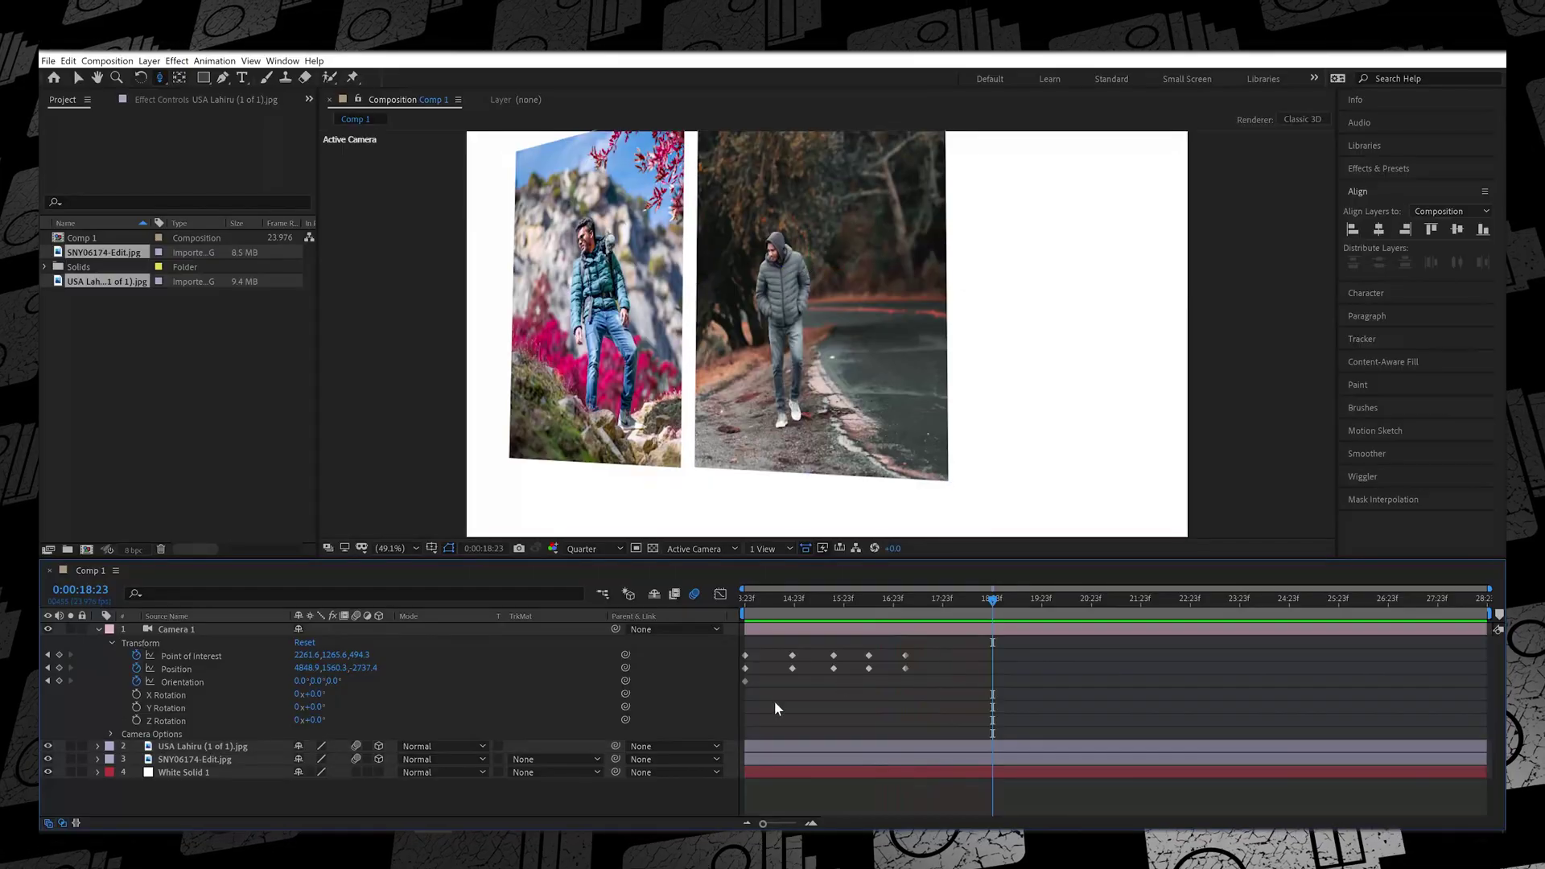
Step: Stretch all Camera 1 keyframes over a longer time span and preview the slower move from the start
{"action": "left_click_drag", "start_coordinate": [934, 646], "coordinate": [732, 713]}
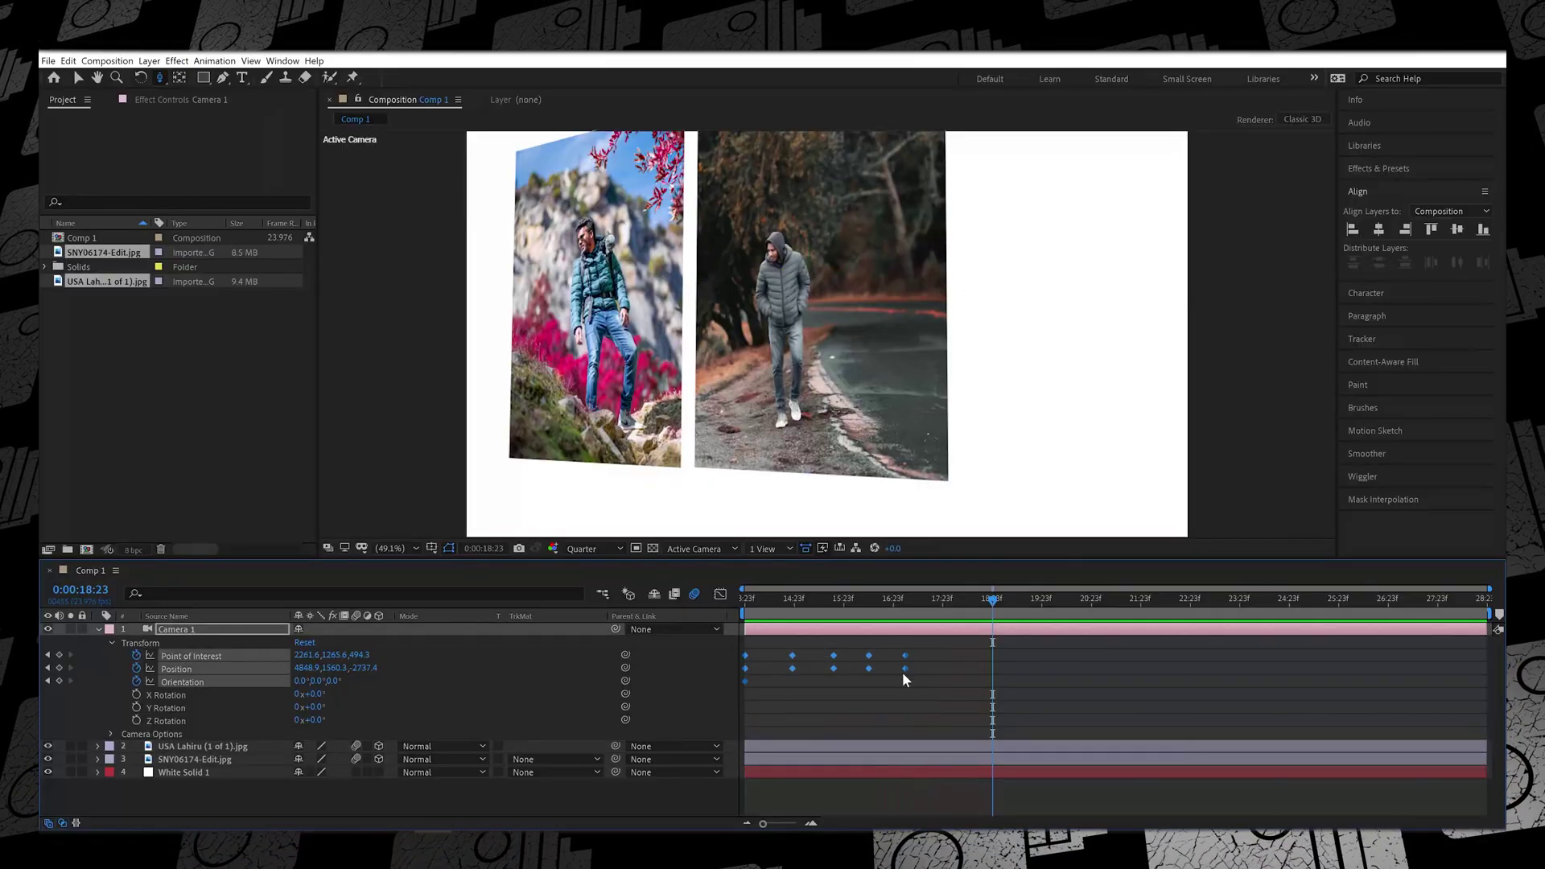
{"action": "left_click_drag", "start_coordinate": [905, 669], "coordinate": [1101, 697]}
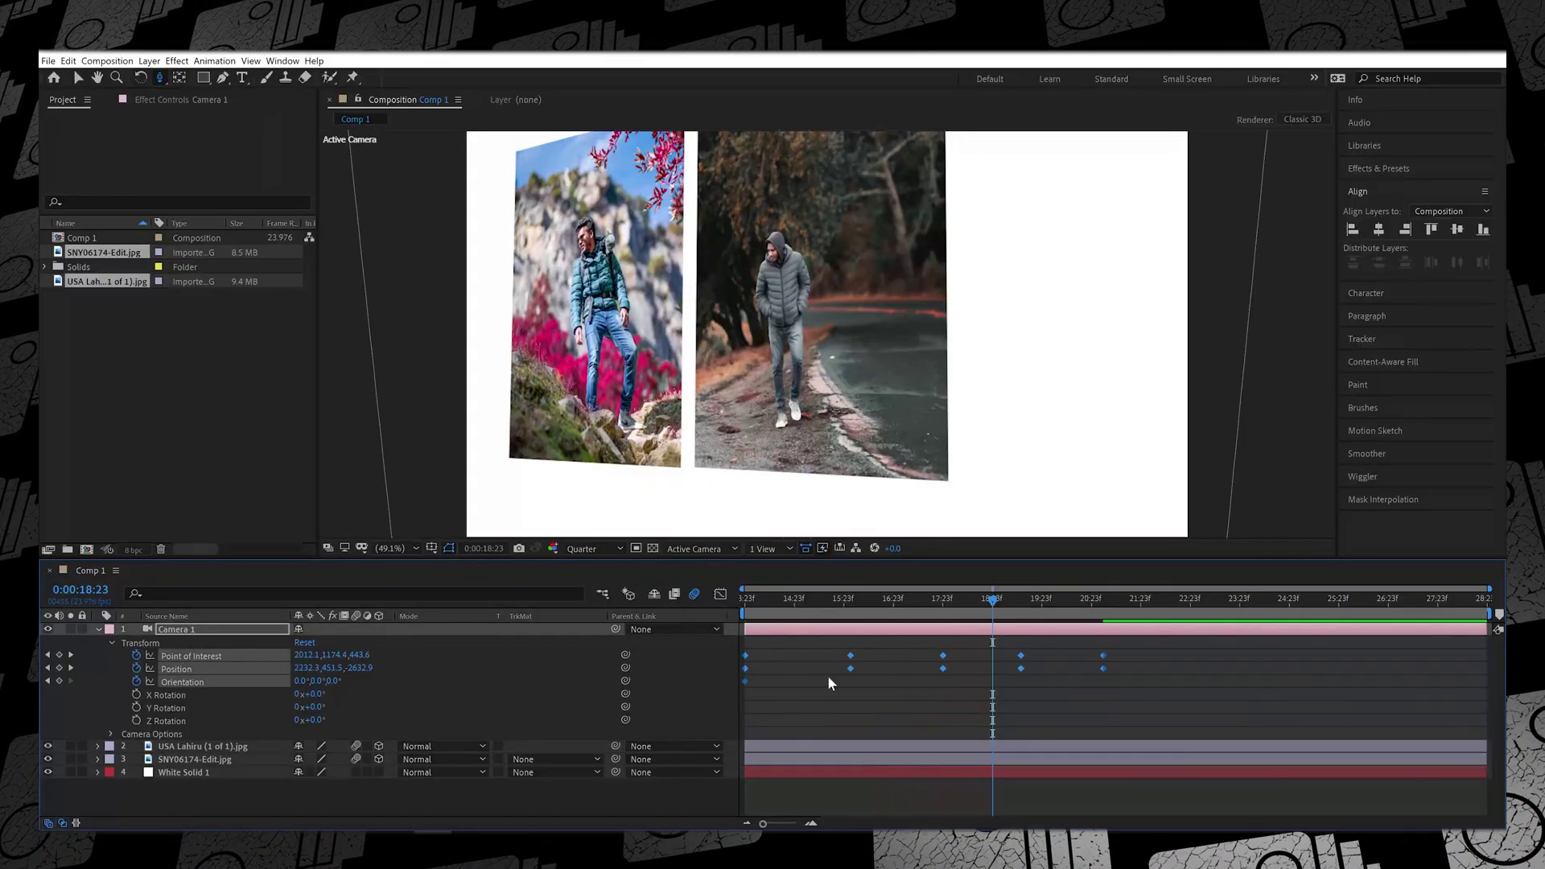
{"action": "left_click_drag", "start_coordinate": [992, 599], "coordinate": [712, 600]}
{"action": "key", "text": "space"}
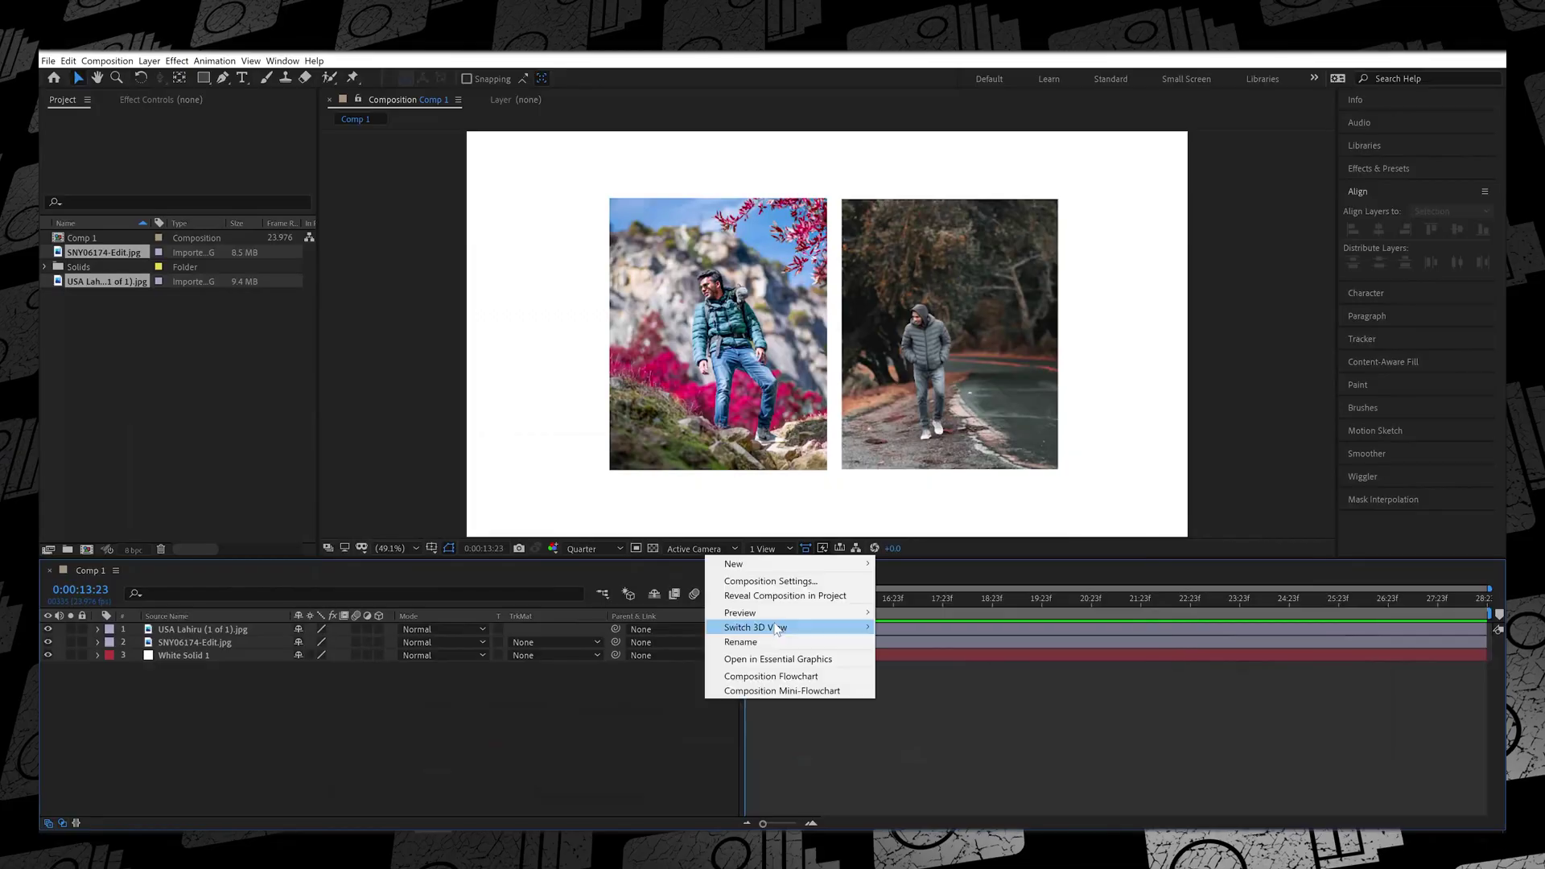
Step: Add a null layer, keyframe it to enlarge the photos, and change its Z Rotation at 0:00:16:02
{"action": "left_click", "coordinate": [796, 628]}
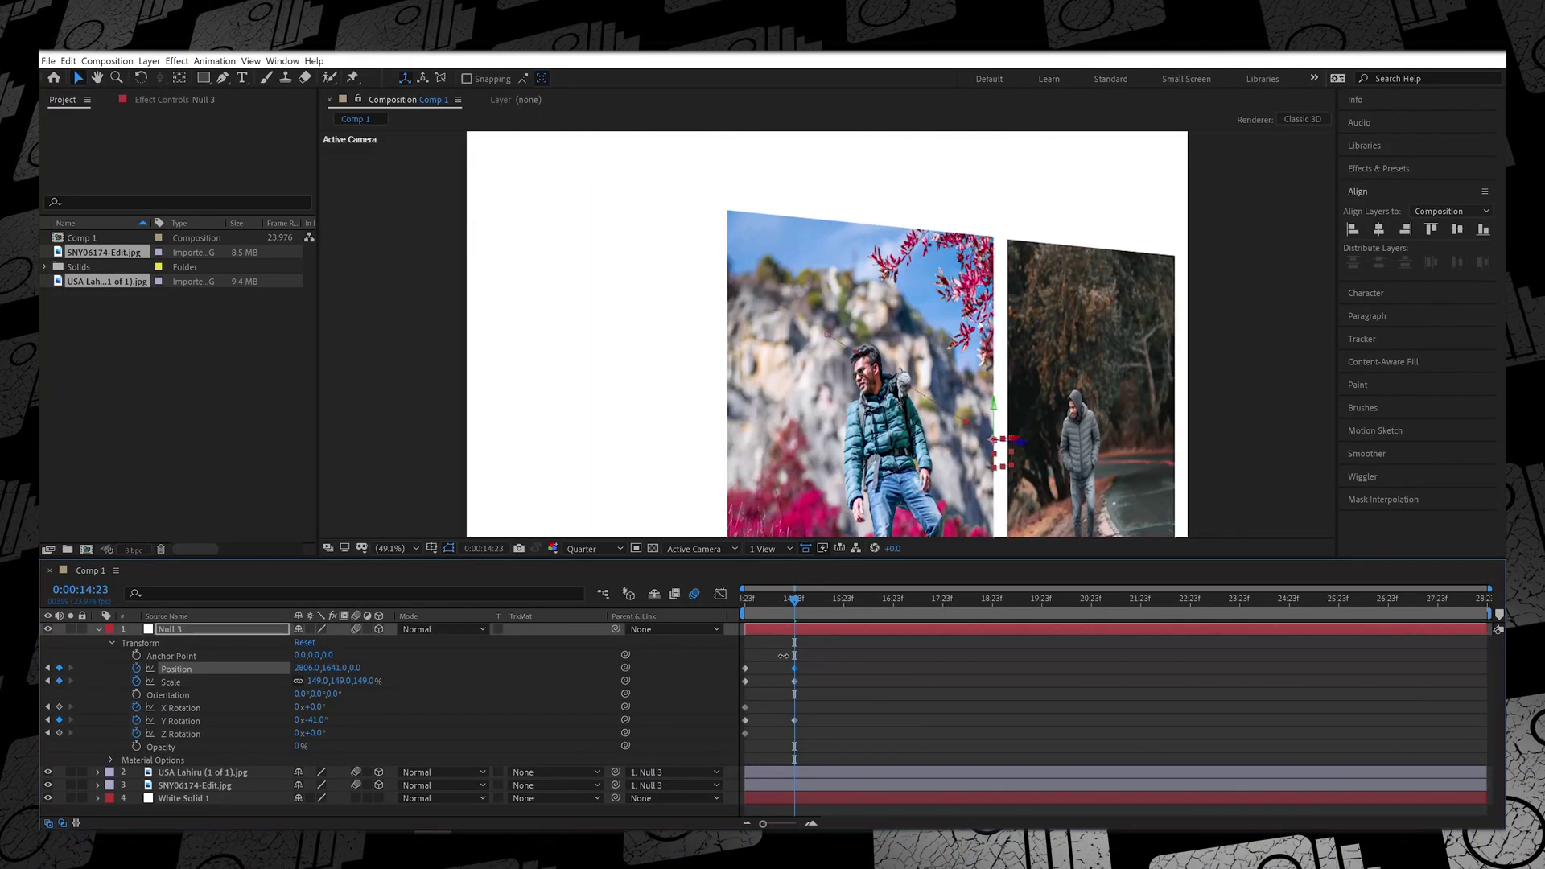
{"action": "left_click_drag", "start_coordinate": [311, 681], "coordinate": [321, 681]}
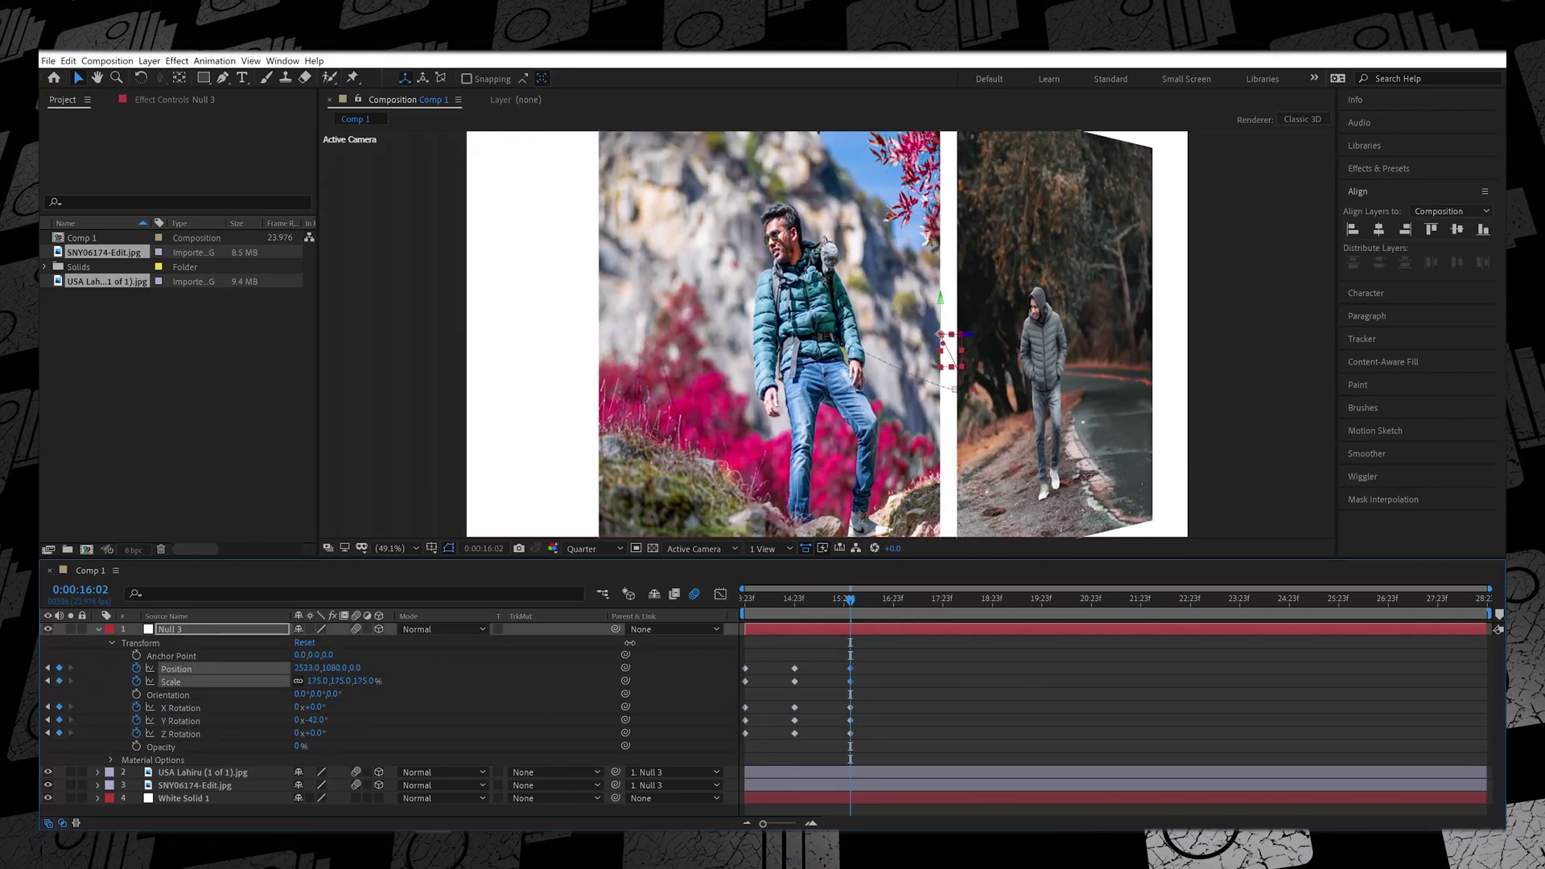
{"action": "left_click_drag", "start_coordinate": [851, 598], "coordinate": [799, 624]}
{"action": "left_click", "coordinate": [71, 733]}
{"action": "mouse_move", "coordinate": [311, 733]}
{"action": "left_mouse_down"}
{"action": "mouse_move", "coordinate": [338, 733]}
{"action": "mouse_move", "coordinate": [317, 734]}
{"action": "left_mouse_up"}
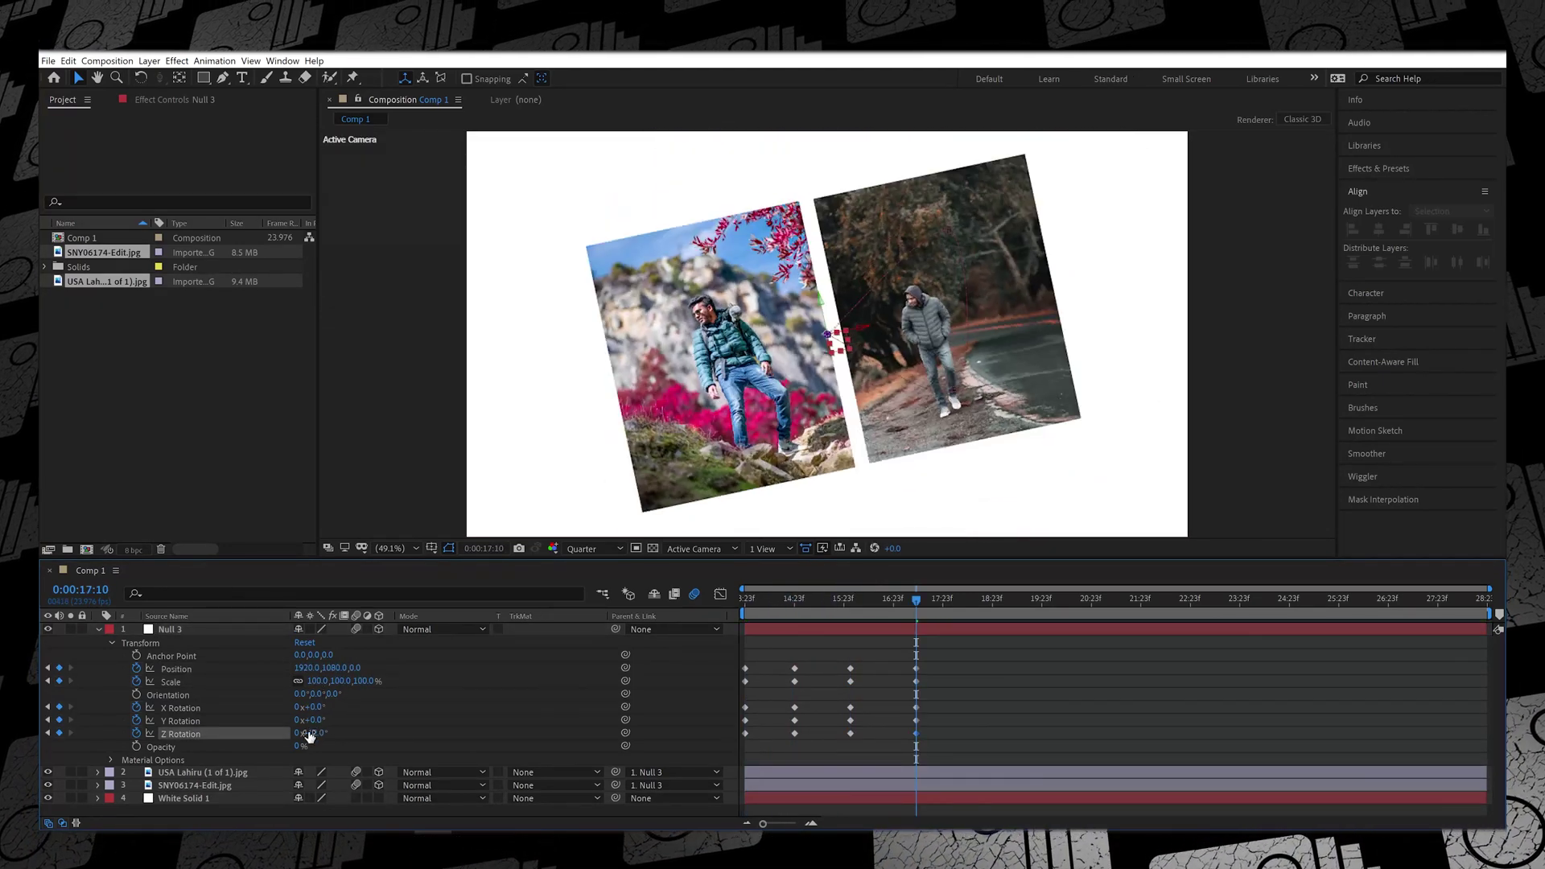
Step: At 0:00:17:10, keyframe the null's Position, Scale, Z and X Rotation to shift, enlarge and tilt the photos
{"action": "left_click_drag", "start_coordinate": [314, 720], "coordinate": [326, 723]}
{"action": "left_click_drag", "start_coordinate": [831, 348], "coordinate": [744, 382]}
{"action": "mouse_move", "coordinate": [318, 681]}
{"action": "left_mouse_down"}
{"action": "mouse_move", "coordinate": [378, 681]}
{"action": "mouse_move", "coordinate": [258, 686]}
{"action": "mouse_move", "coordinate": [278, 668]}
{"action": "mouse_move", "coordinate": [319, 694]}
{"action": "left_mouse_up"}
{"action": "scroll", "coordinate": [679, 480], "scroll_direction": "down", "scroll_amount": 2}
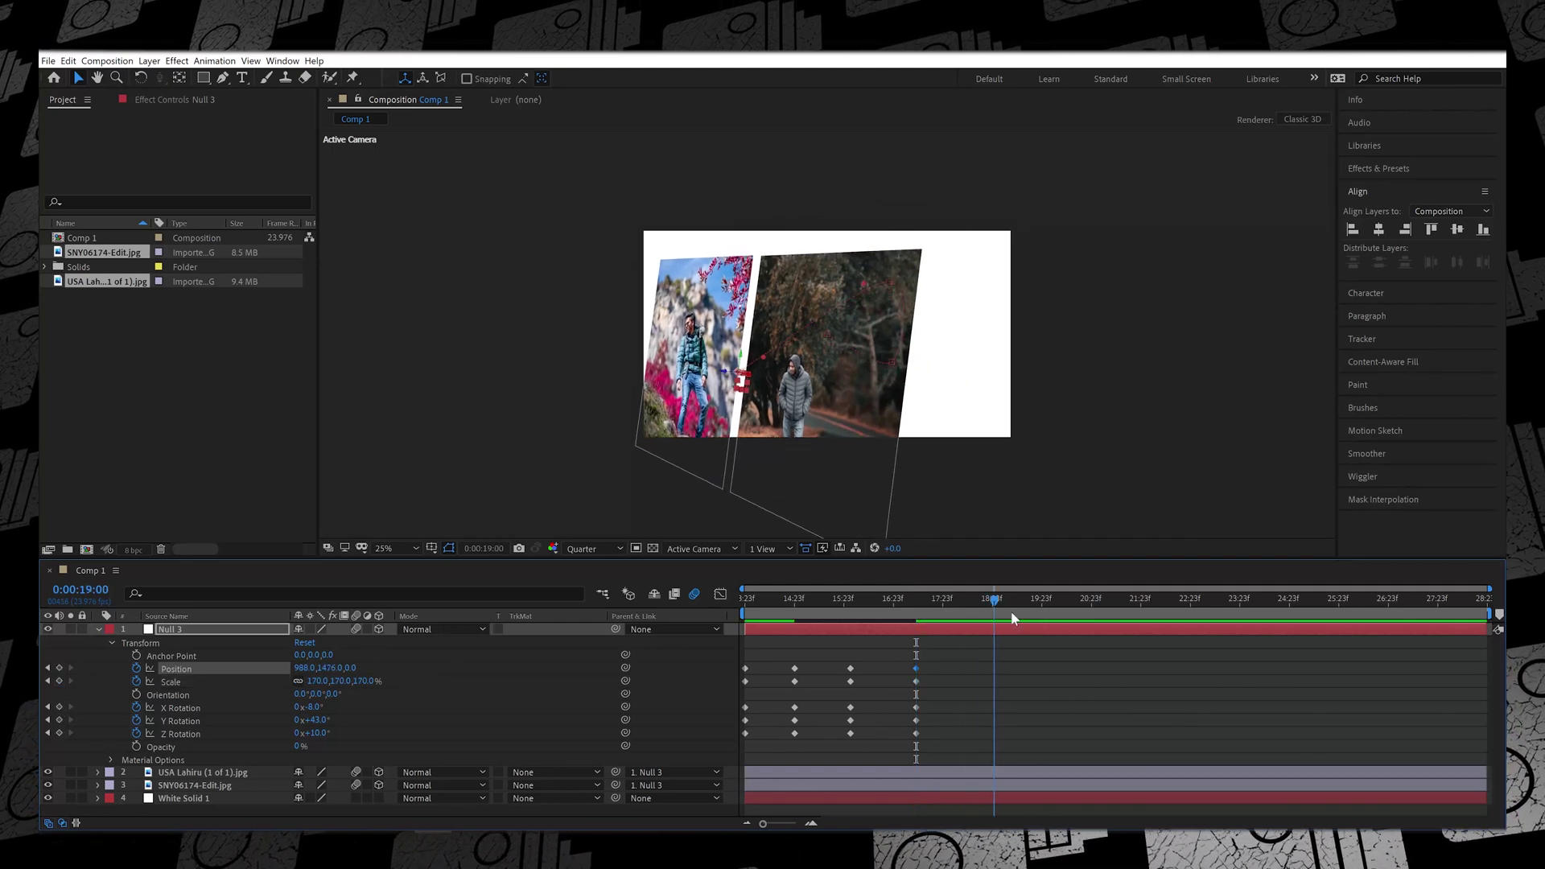
{"action": "left_click_drag", "start_coordinate": [310, 733], "coordinate": [269, 706]}
{"action": "left_click_drag", "start_coordinate": [338, 668], "coordinate": [310, 668]}
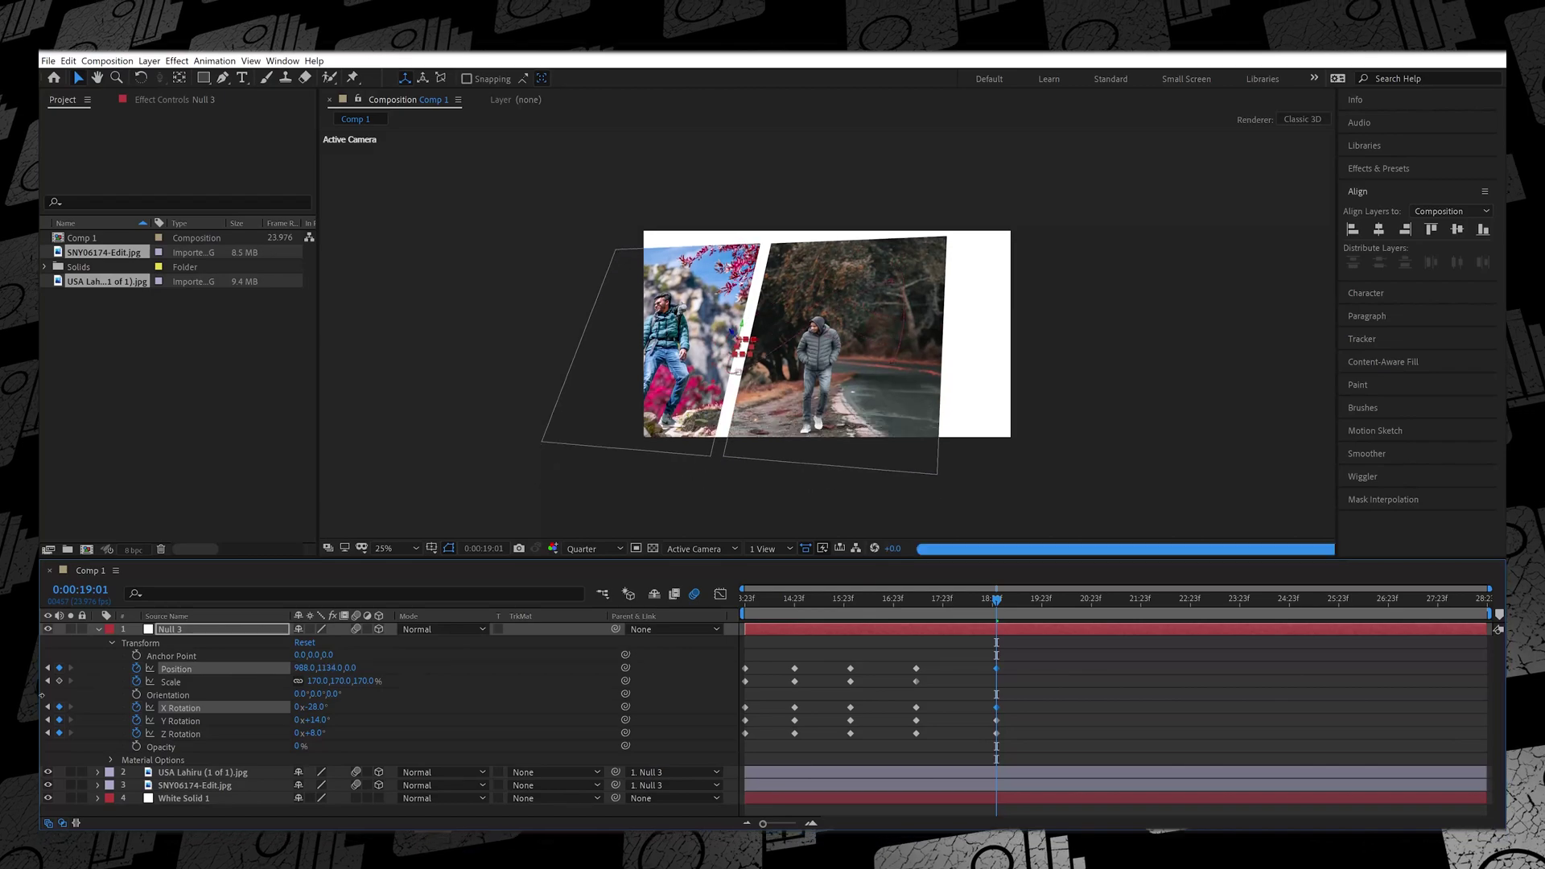